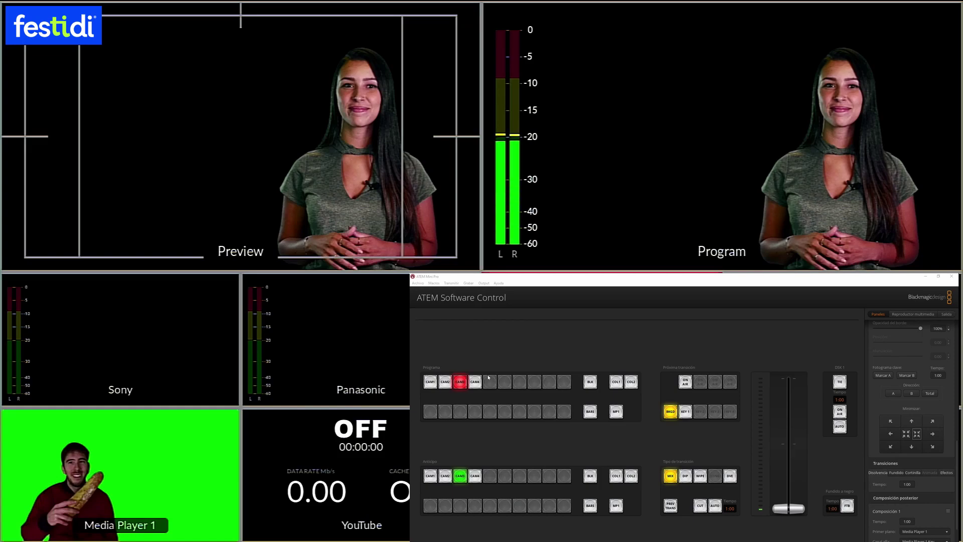
Put camera 3 on program and Media Player 1 on preview
key("ctrl+2")
left_click(457, 383)
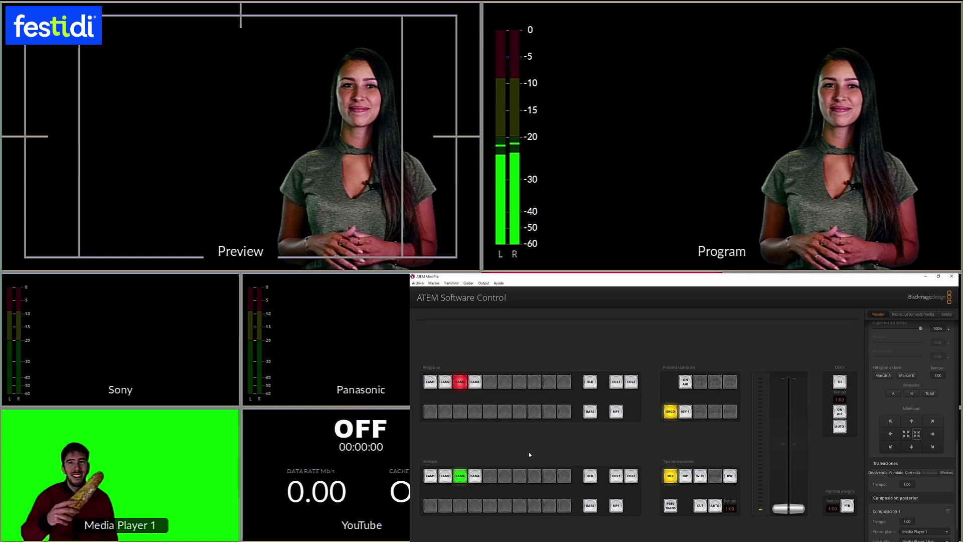
left_click(616, 506)
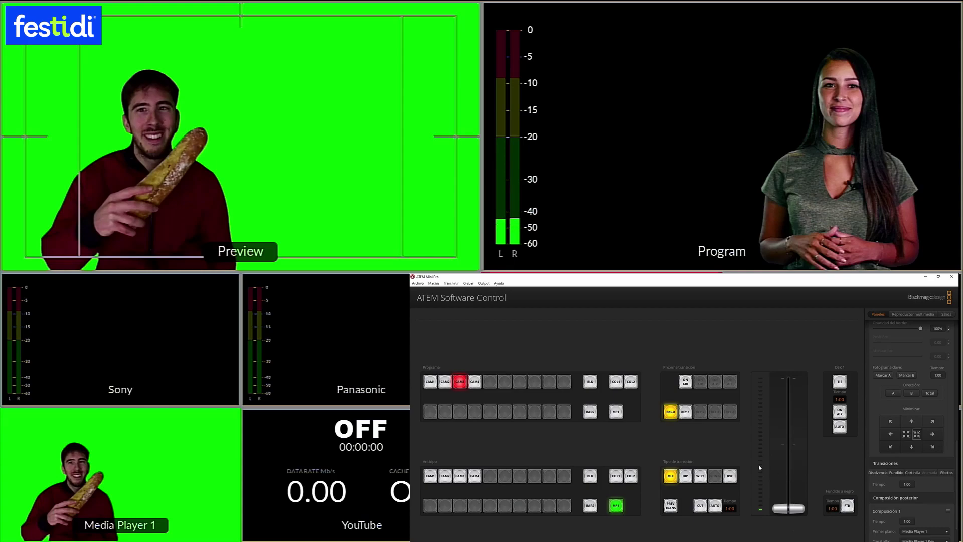
Choose the Wipe transition style and move the transition lever halfway so the wipe splits the program picture down the middle
left_click(686, 475)
left_click(700, 476)
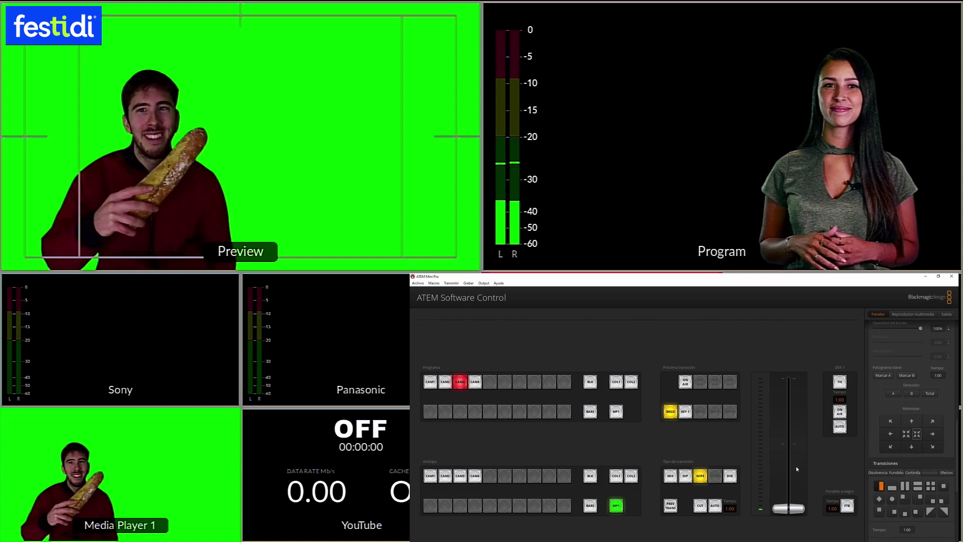
scroll(908, 426, "up", 10)
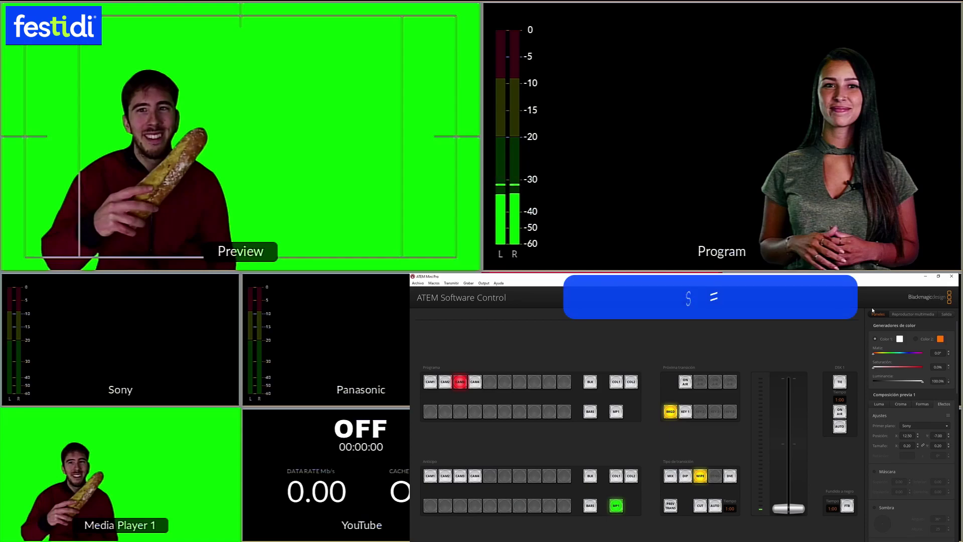
scroll(911, 417, "down", 8)
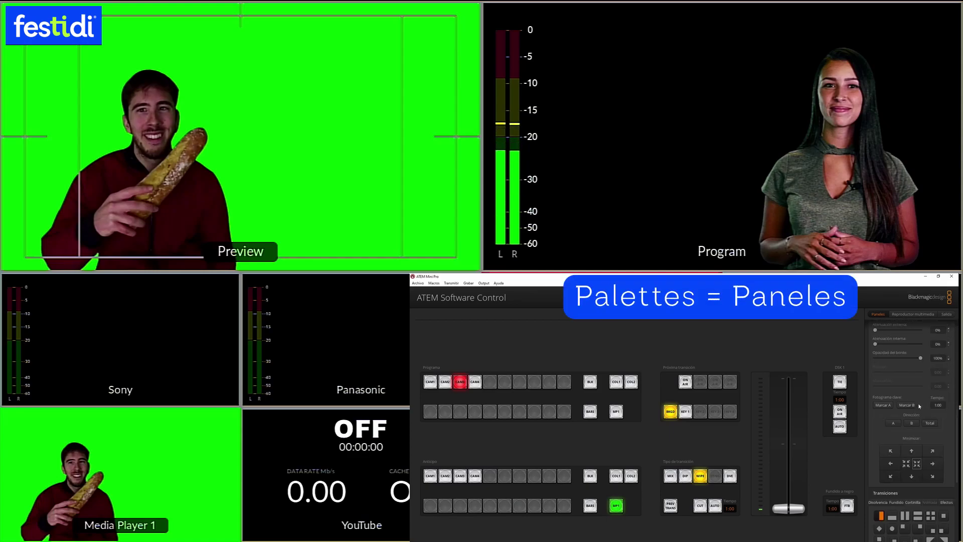
scroll(905, 403, "down", 2)
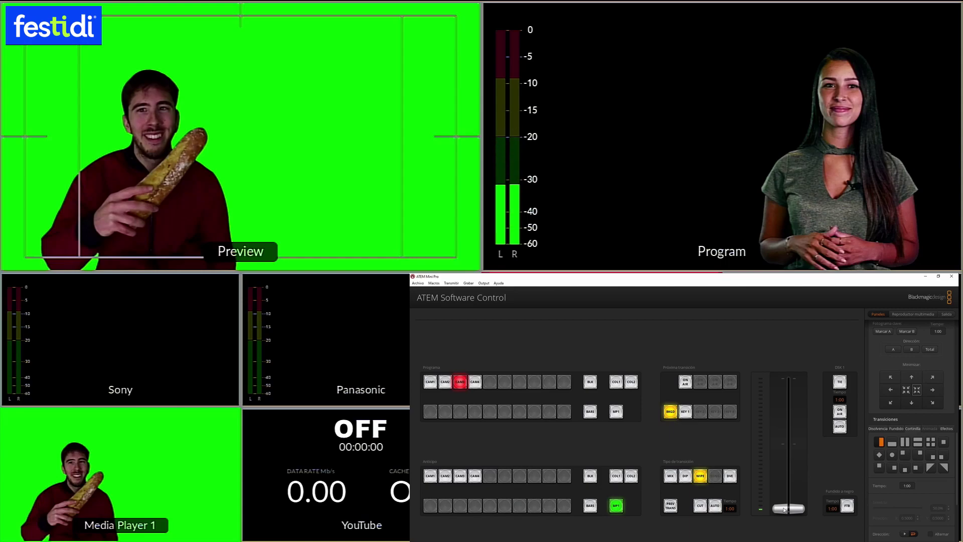
left_click_drag(784, 509, 787, 446)
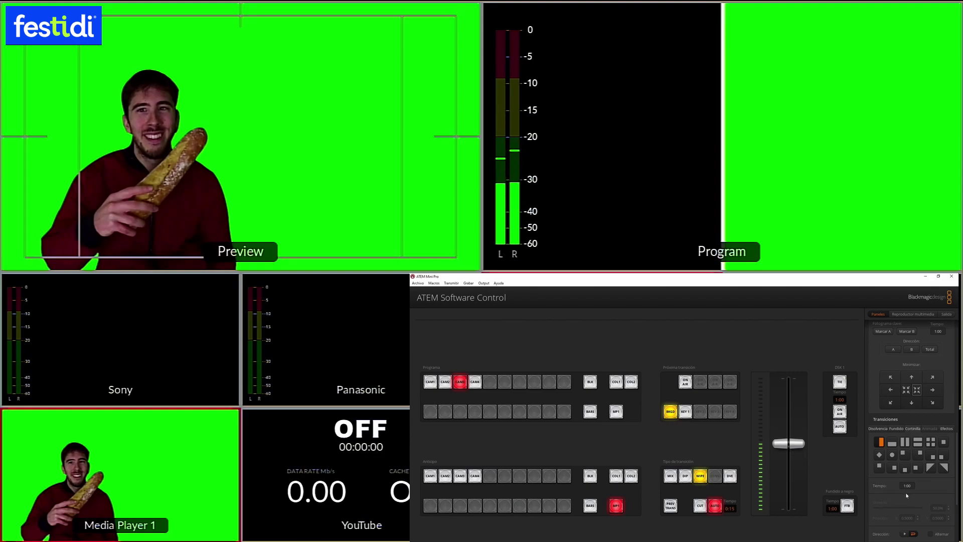
Set the wipe direction to normal instead of reverse and return the transition lever to its starting position
left_click(905, 534)
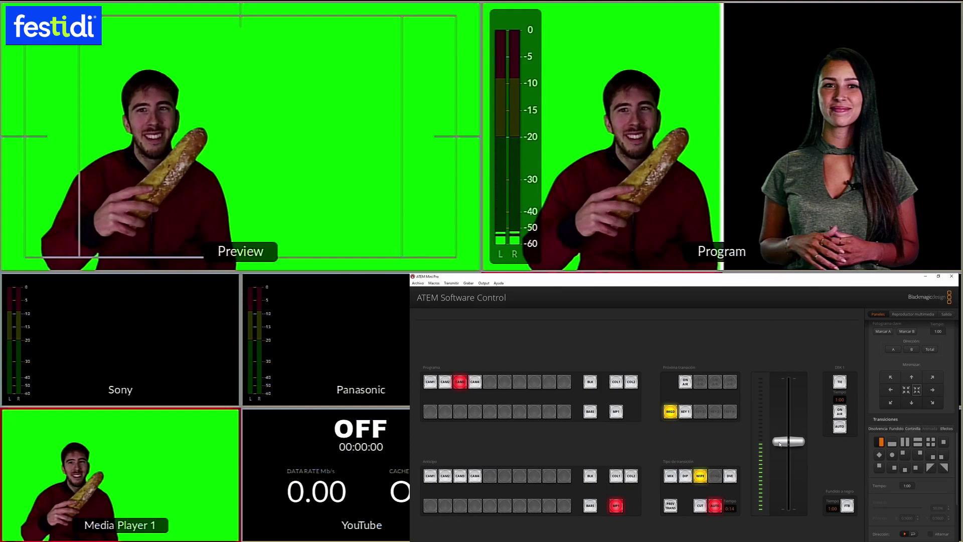
left_click_drag(780, 444, 788, 506)
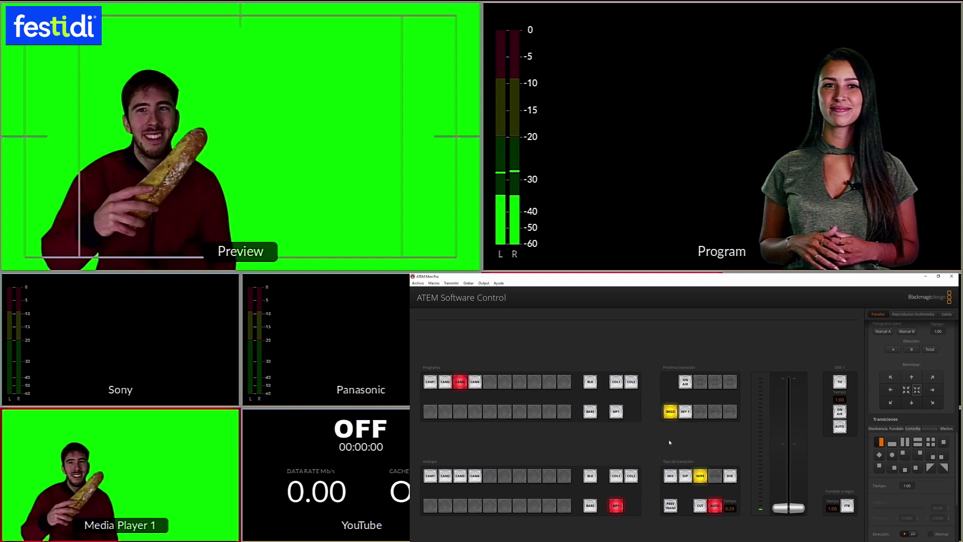
Switch program to camera 2 and start recording a macro named Videoconferencia in the empty slot below the existing macro
left_click(441, 383)
left_click(434, 282)
left_click(439, 291)
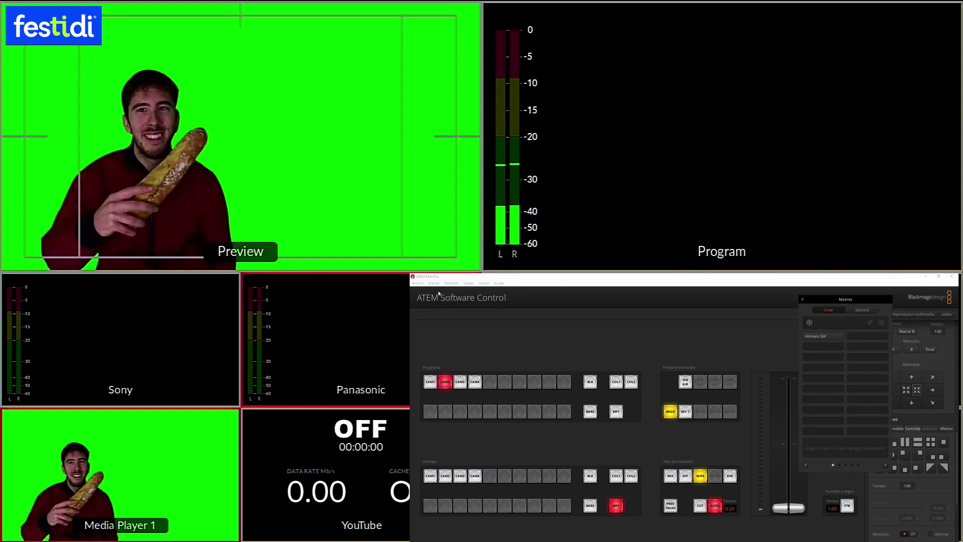
left_click(825, 346)
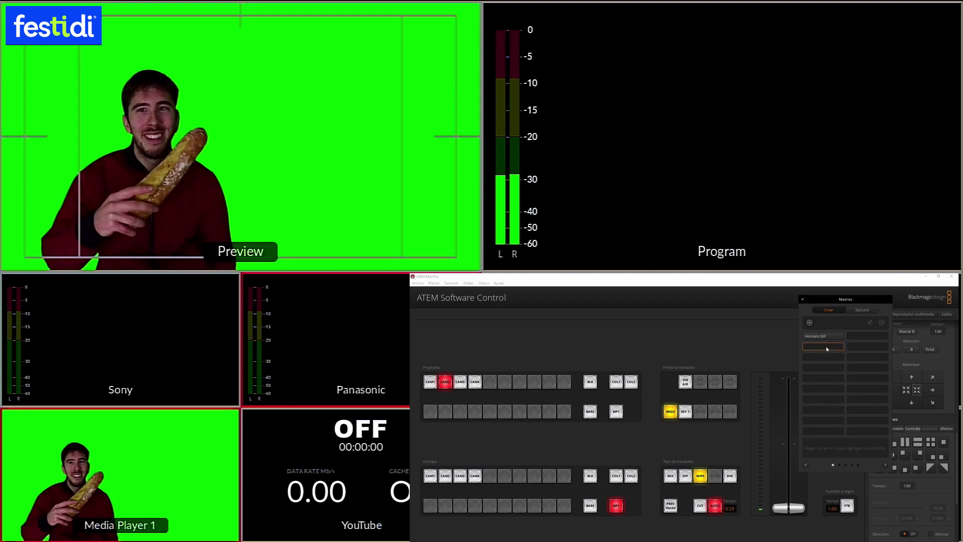
left_click(808, 322)
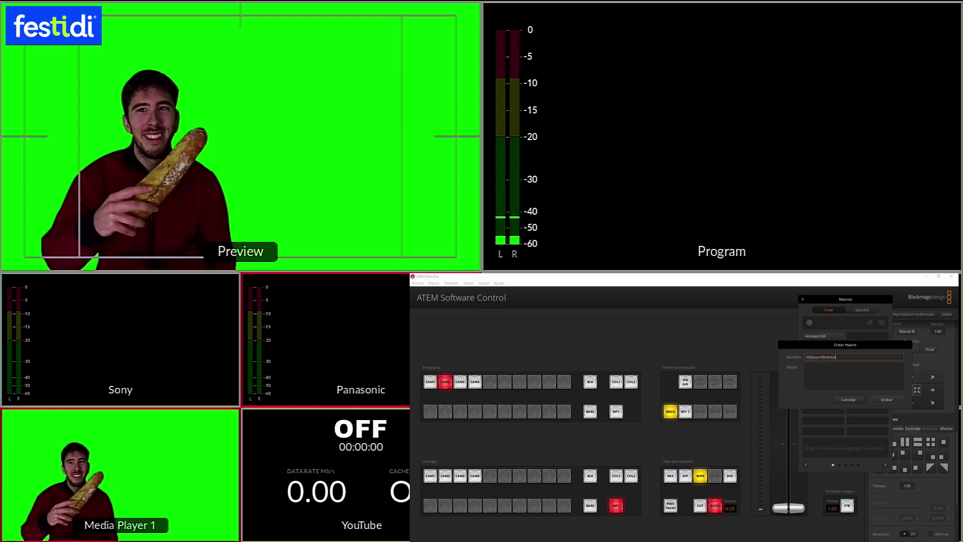
left_click(887, 400)
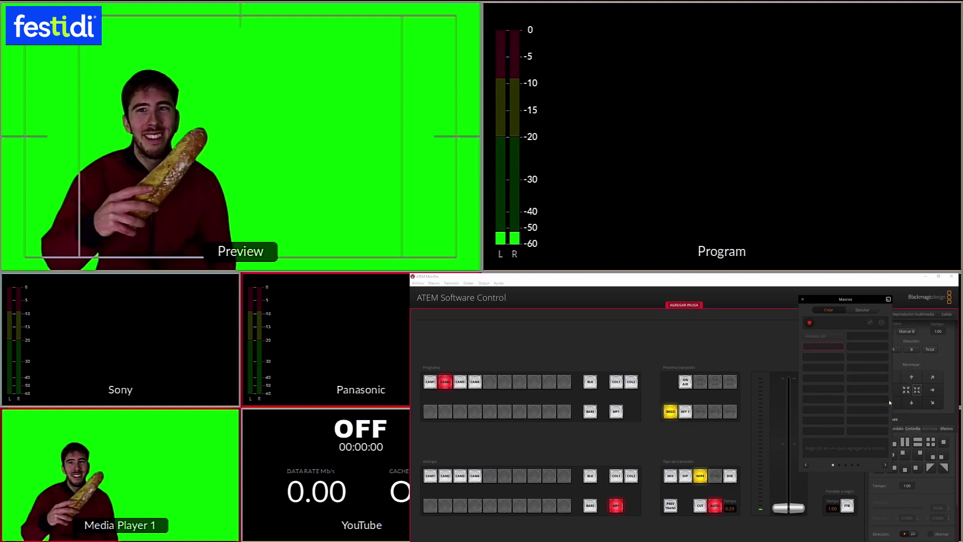
Record camera 3 as the program source, and Media Player 1 as the preview source by selecting Bars first and reselecting it
left_click(459, 382)
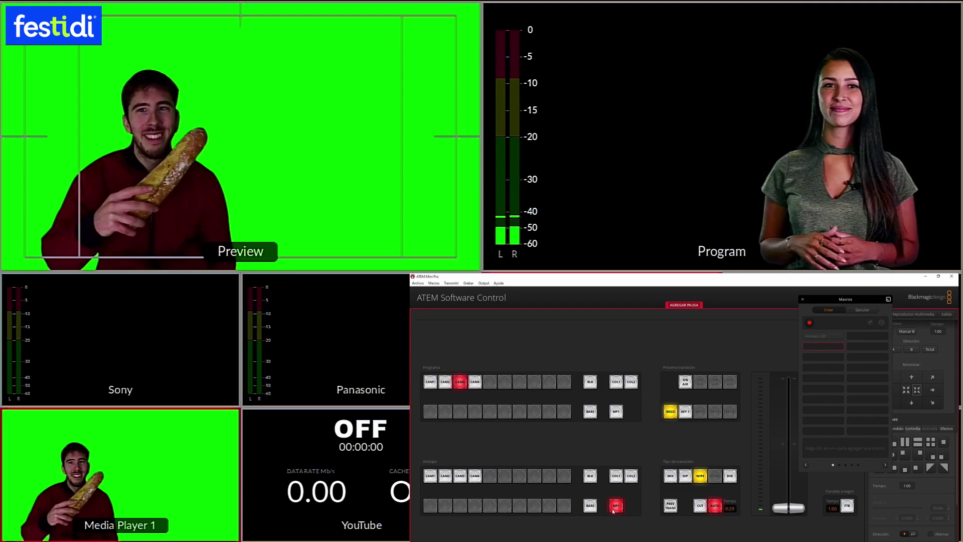
left_click(589, 506)
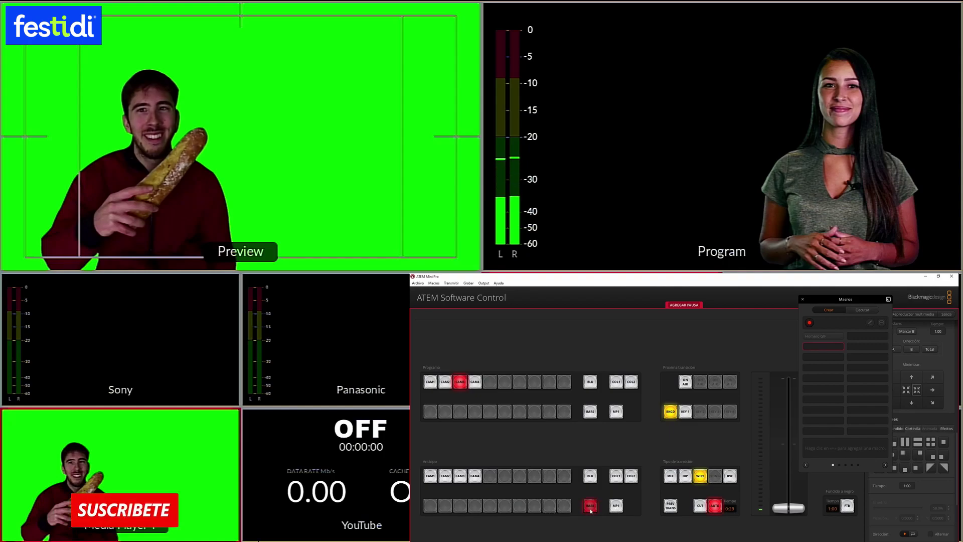
left_click(617, 507)
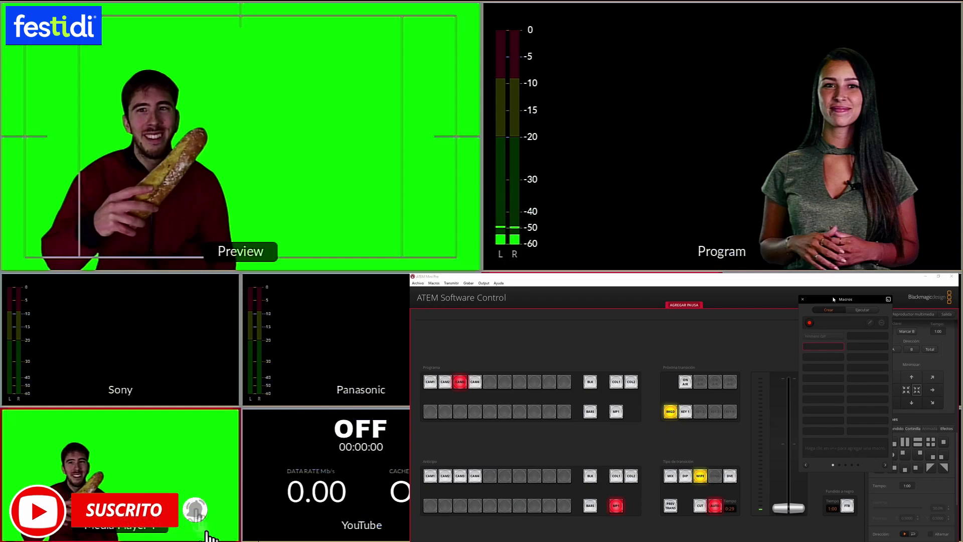
Record the vertical-edge wipe pattern and a border width of 3.2%, moving the Macros window off the transition settings
left_click_drag(822, 299, 787, 303)
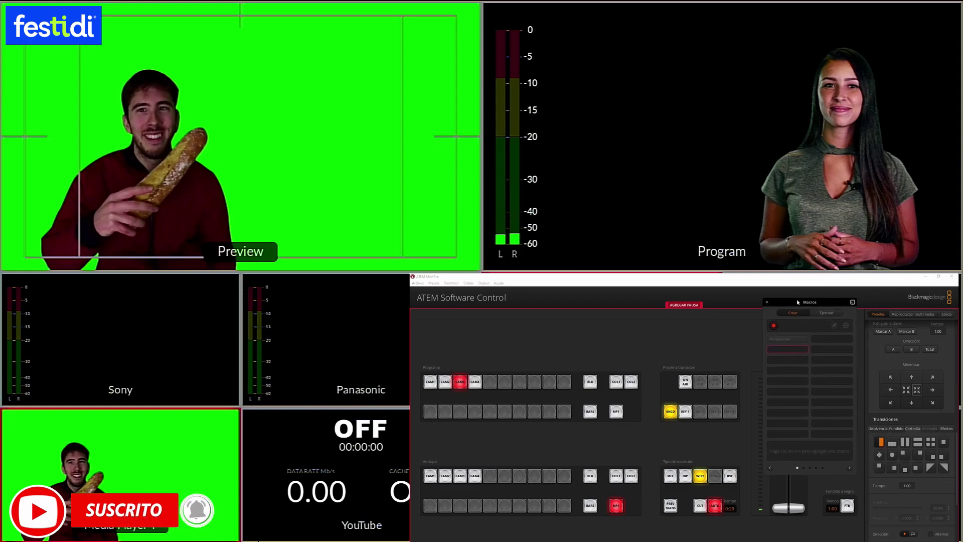
left_click(881, 443)
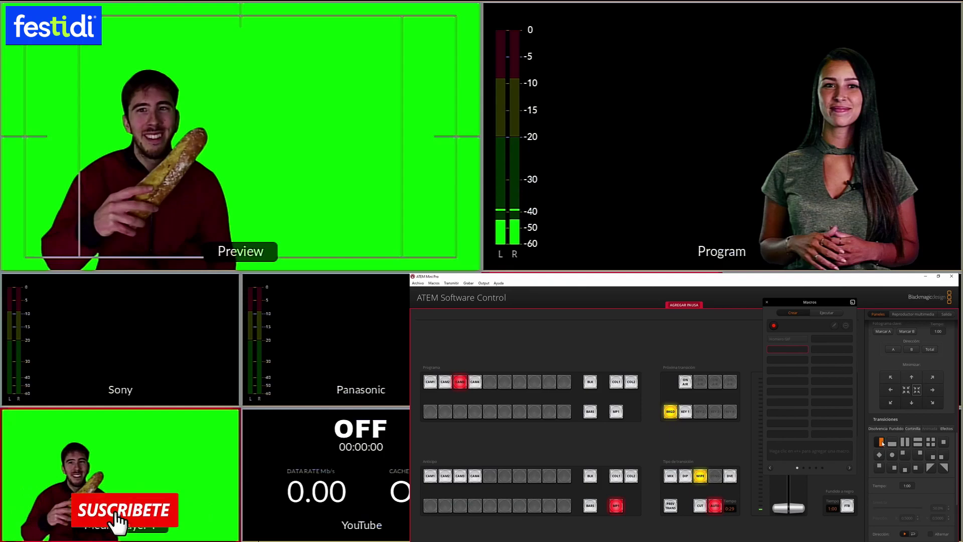
scroll(956, 465, "down", 2)
scroll(956, 465, "down", 1)
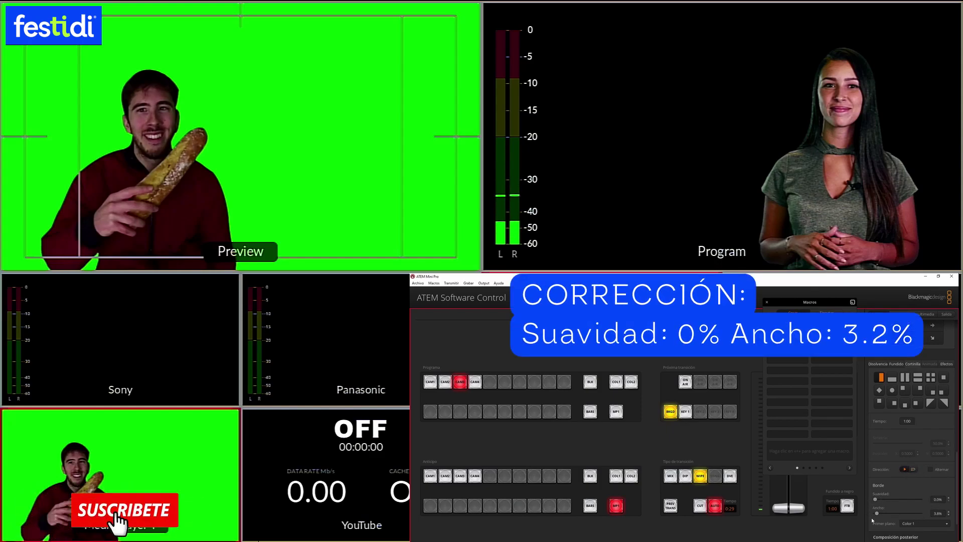
left_click_drag(876, 514, 877, 513)
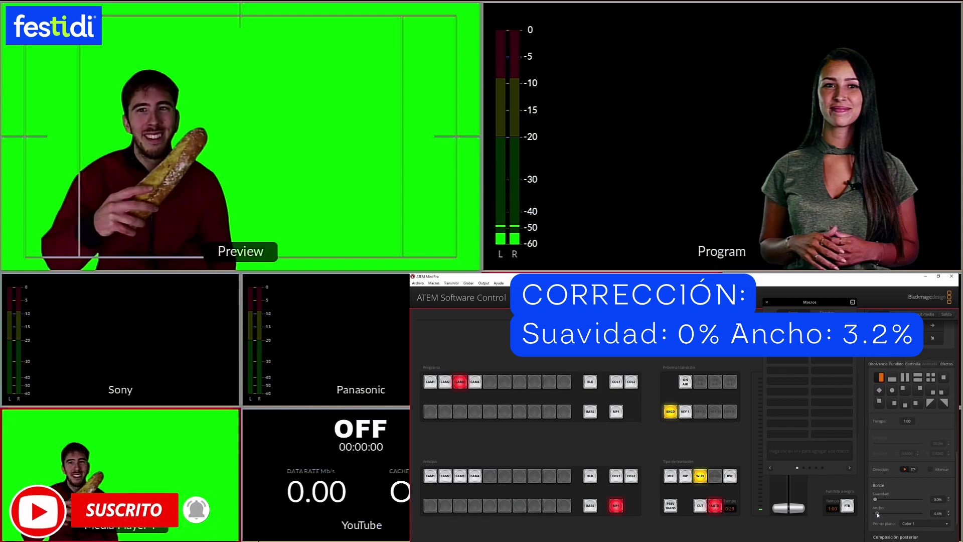
left_click_drag(877, 514, 876, 514)
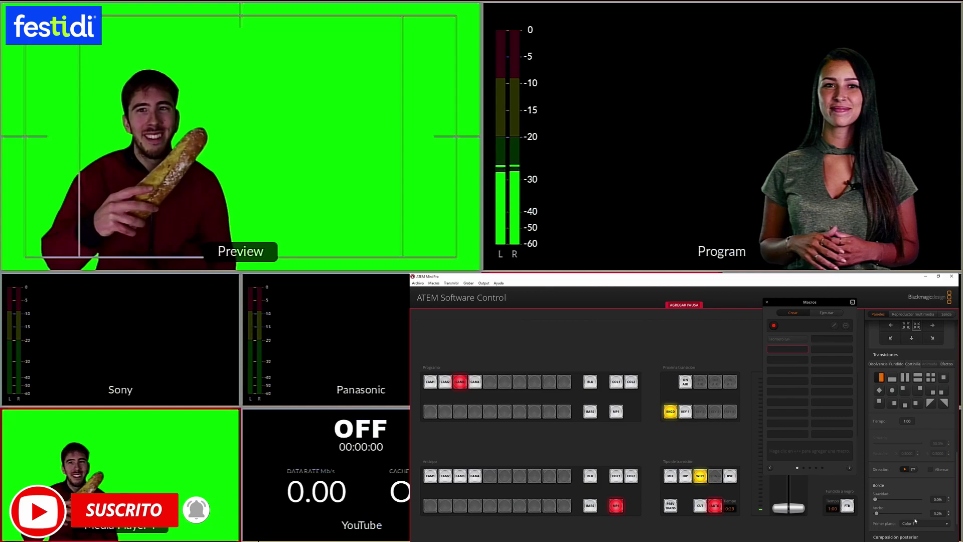
Move the Macros window clear of the transition lever, record the lever at its halfway point, and stop the macro recording
scroll(911, 484, "up", 5)
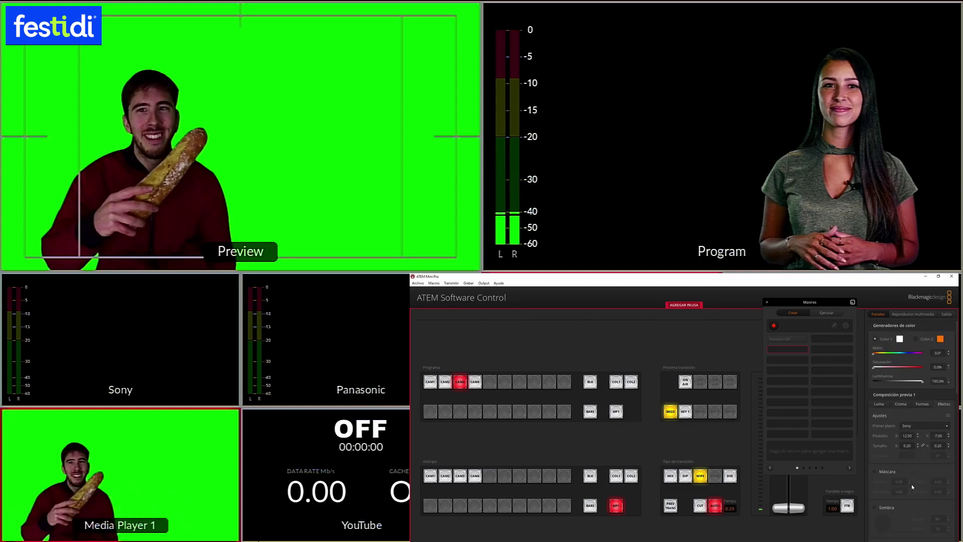
scroll(926, 443, "down", 6)
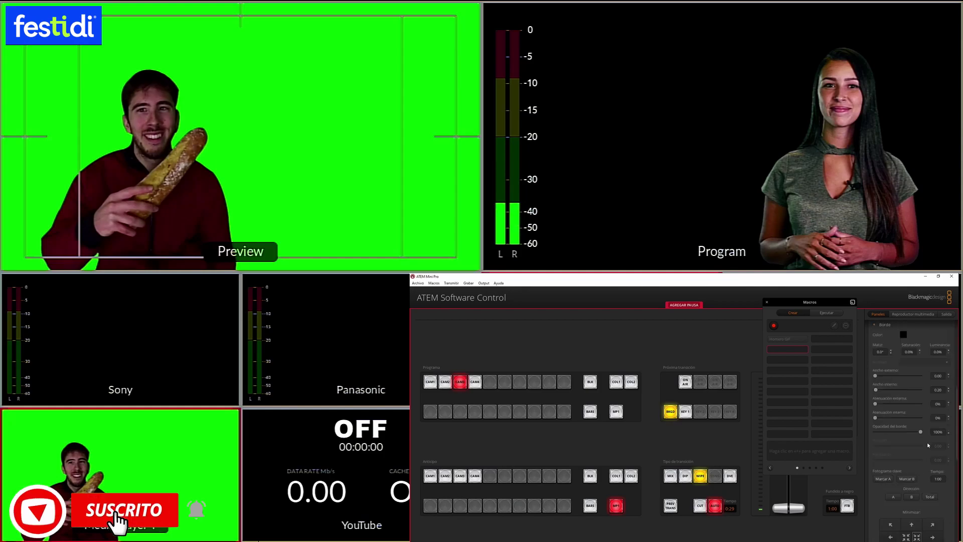
scroll(926, 444, "down", 1)
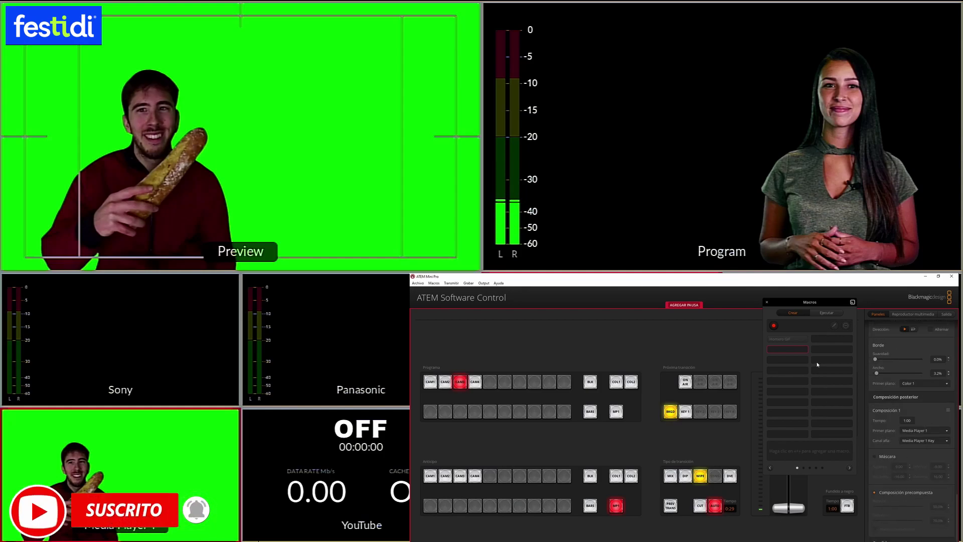
left_click_drag(805, 308, 864, 318)
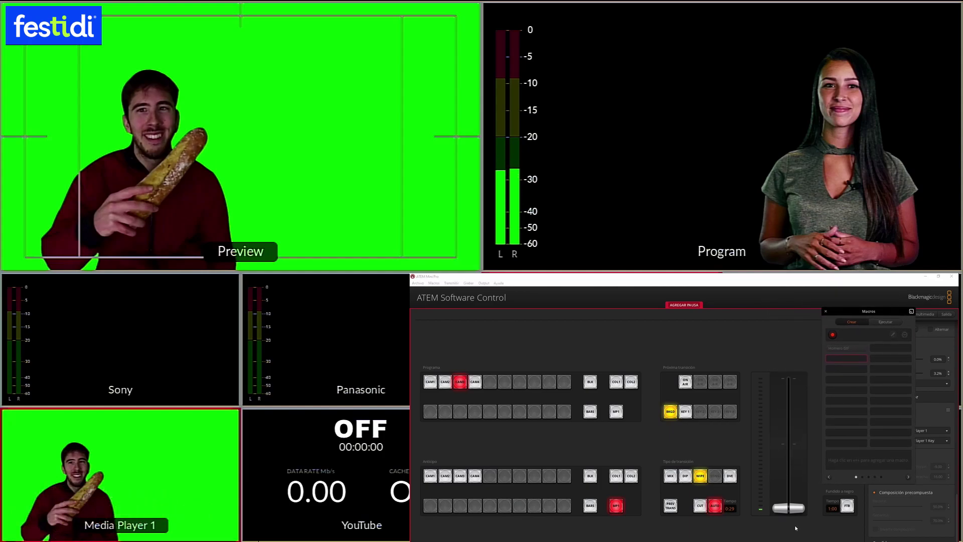
left_click_drag(791, 515, 796, 446)
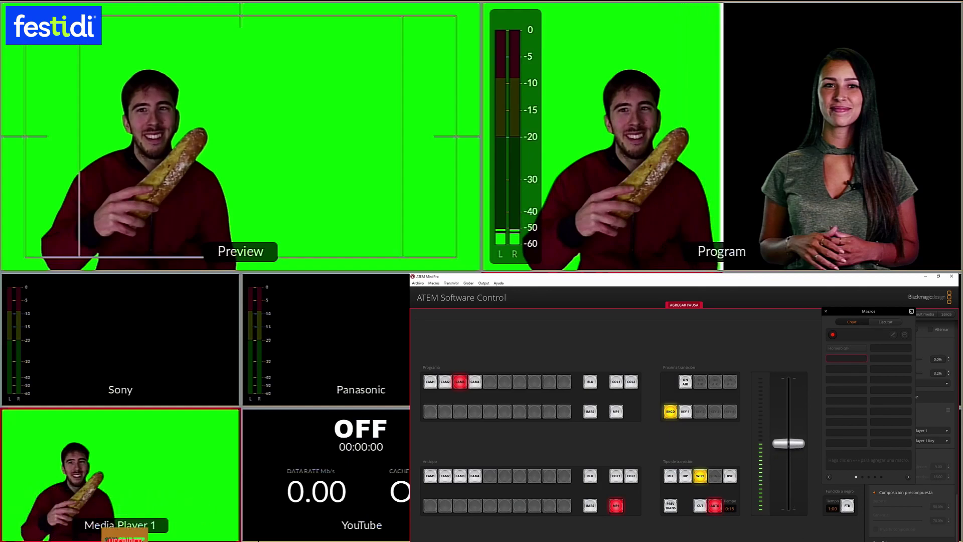
left_click(832, 335)
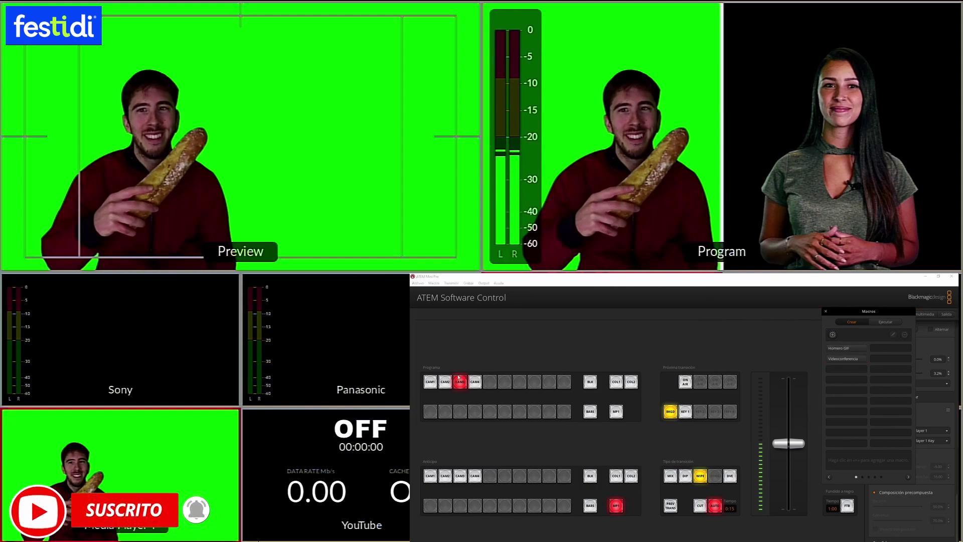
Take the split screen off air and put Color 2 on program with Color 1 on preview
left_click(431, 382)
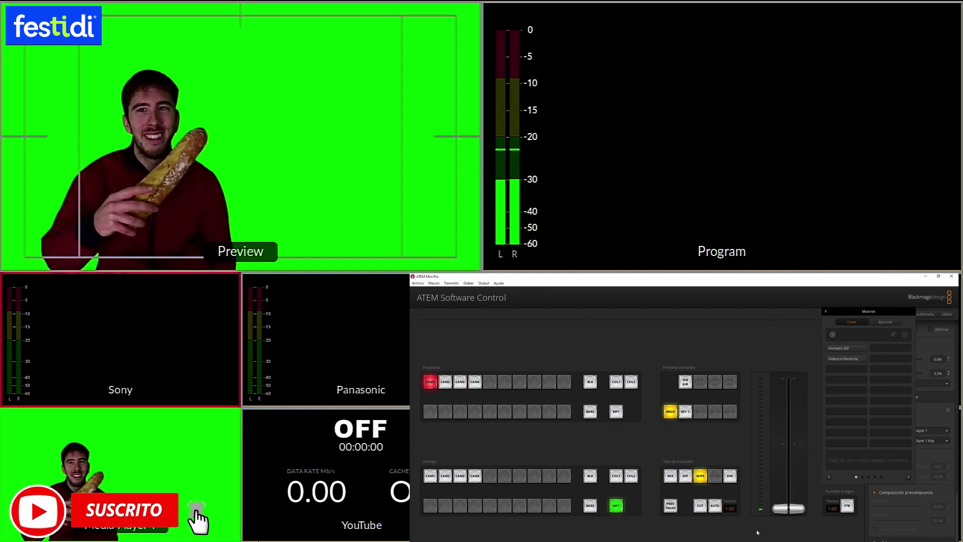
left_click(590, 476)
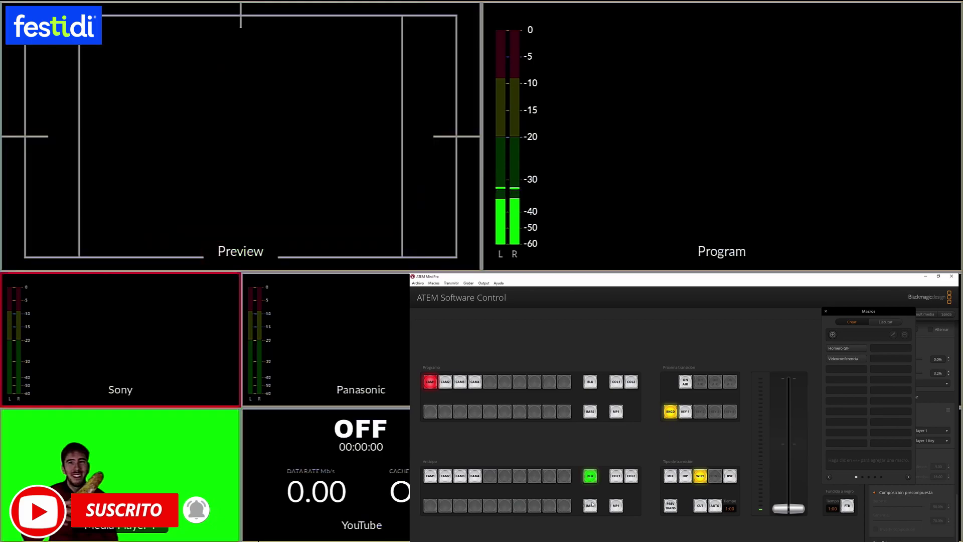
left_click(617, 478)
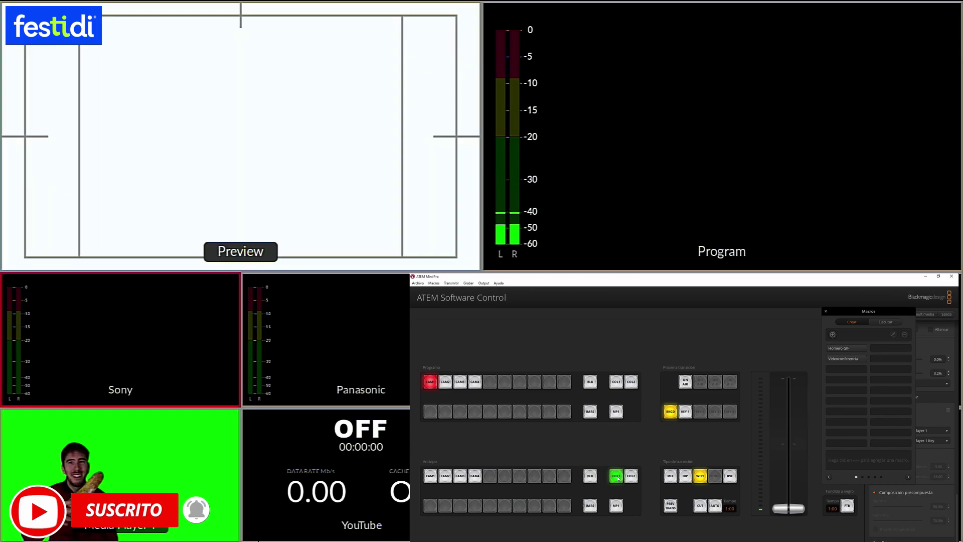
left_click(631, 382)
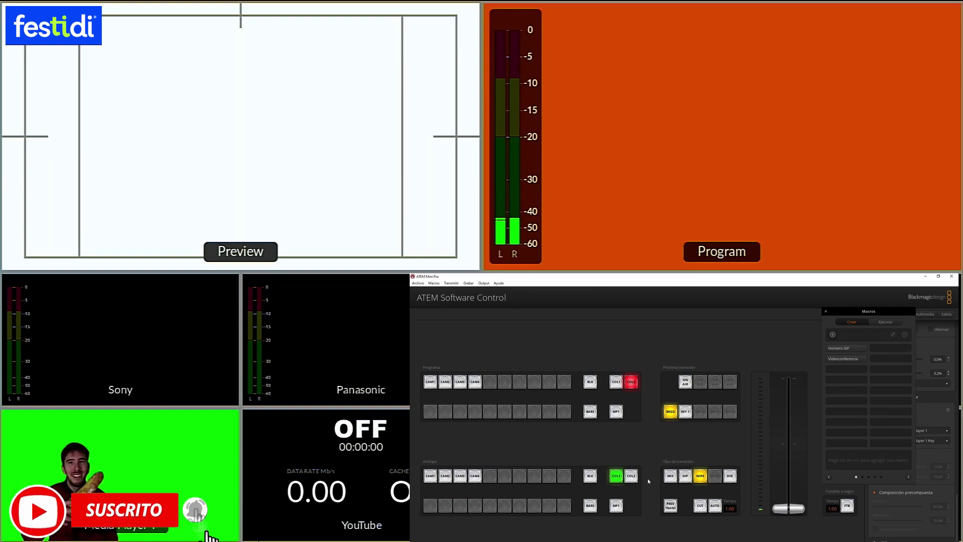
Run the Videoconferencia macro
left_click(885, 323)
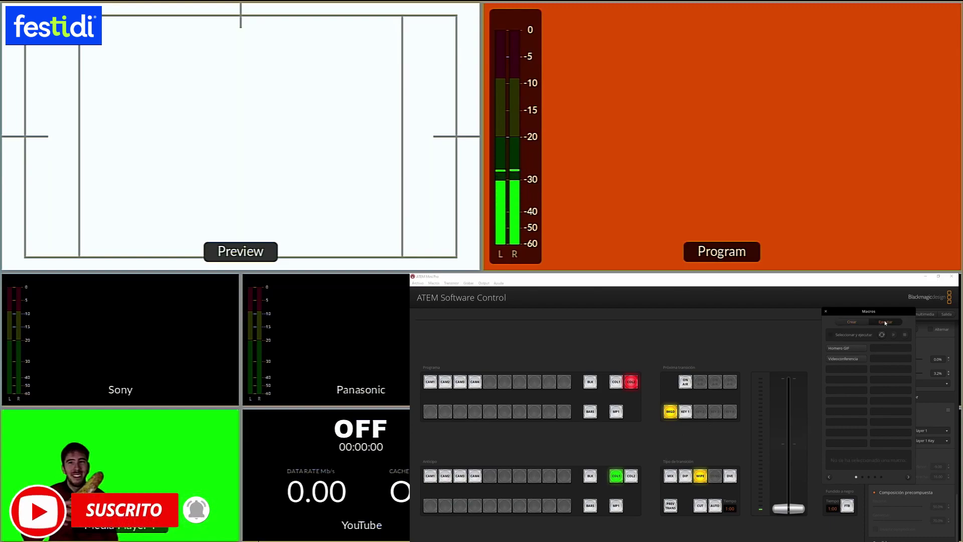
left_click(838, 358)
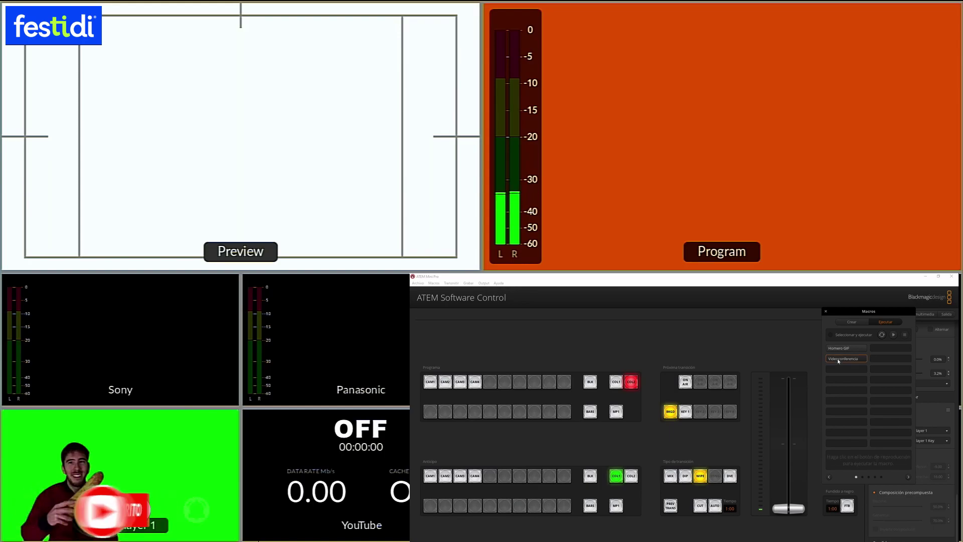
left_click(894, 335)
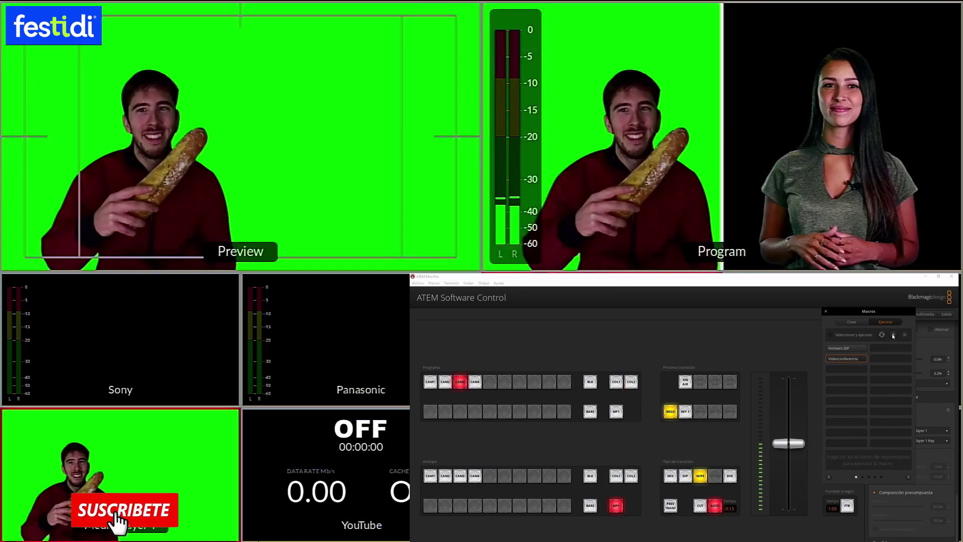